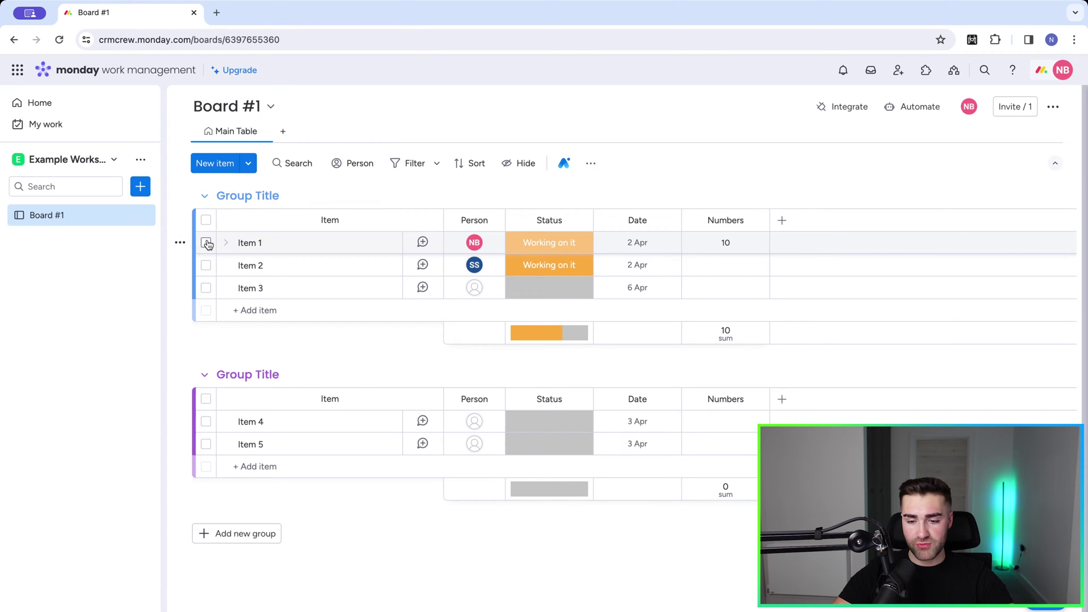
# - Add a Location column to Board #1 by searching 'loc' in the Column Center
pyautogui.click(782, 221)
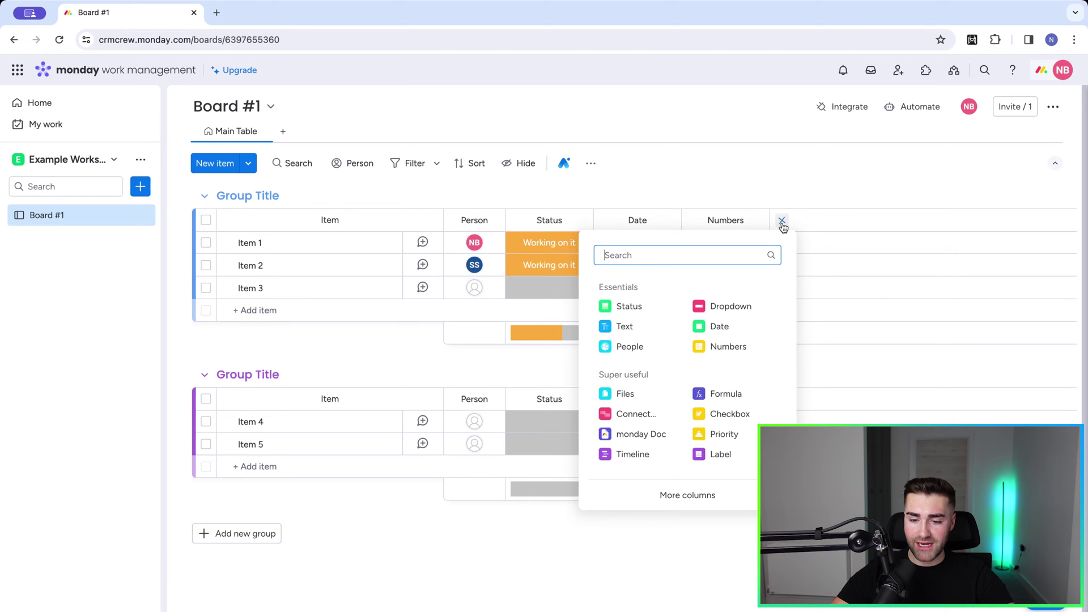
pyautogui.click(672, 496)
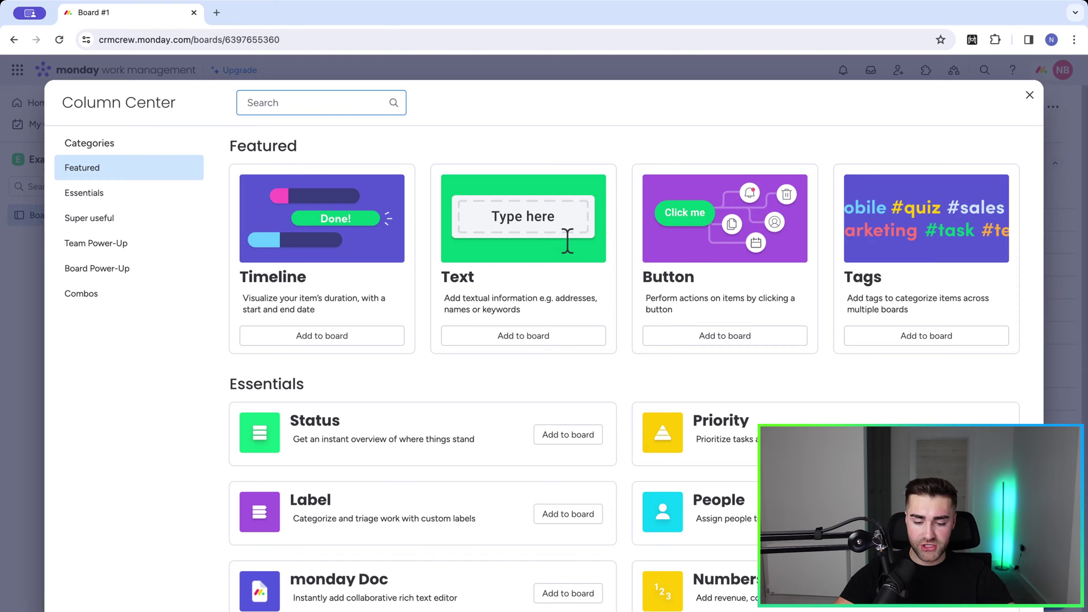
pyautogui.write('loc')
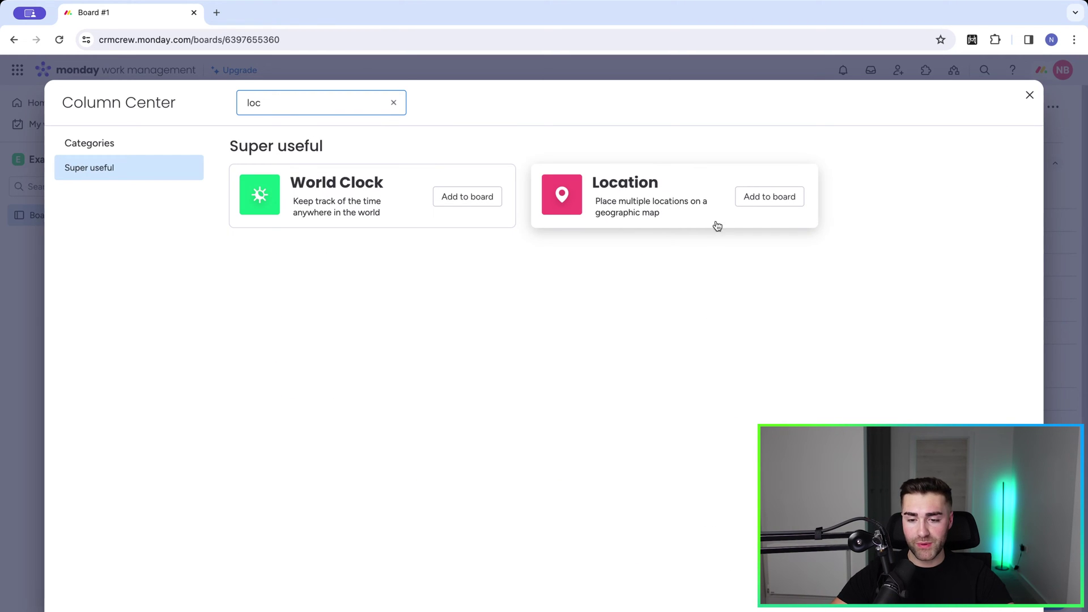
pyautogui.click(744, 205)
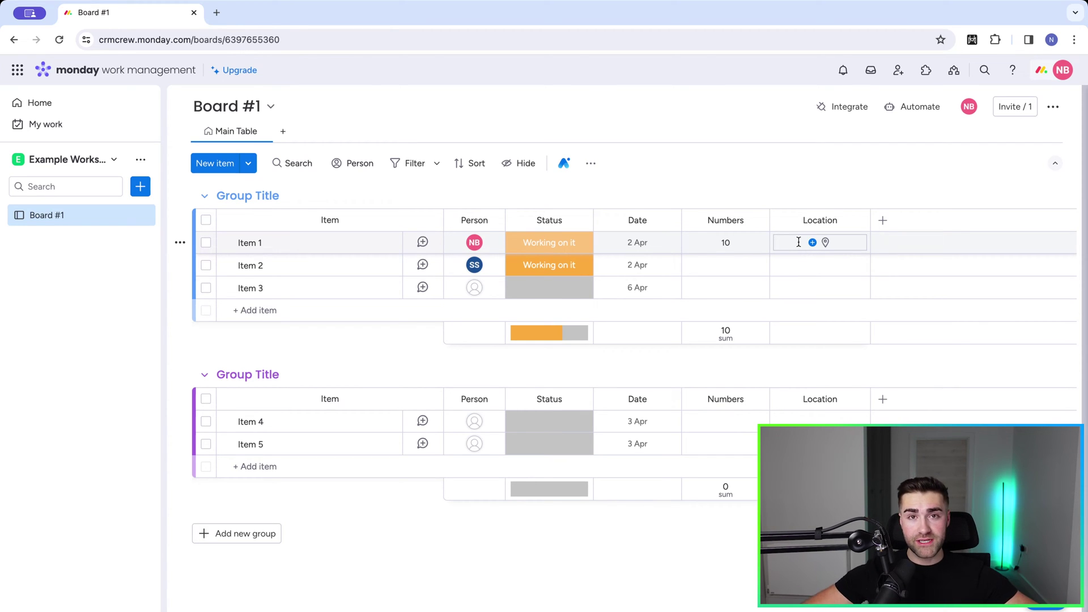
# - Open Item 1's Location cell to search for a place
pyautogui.click(798, 242)
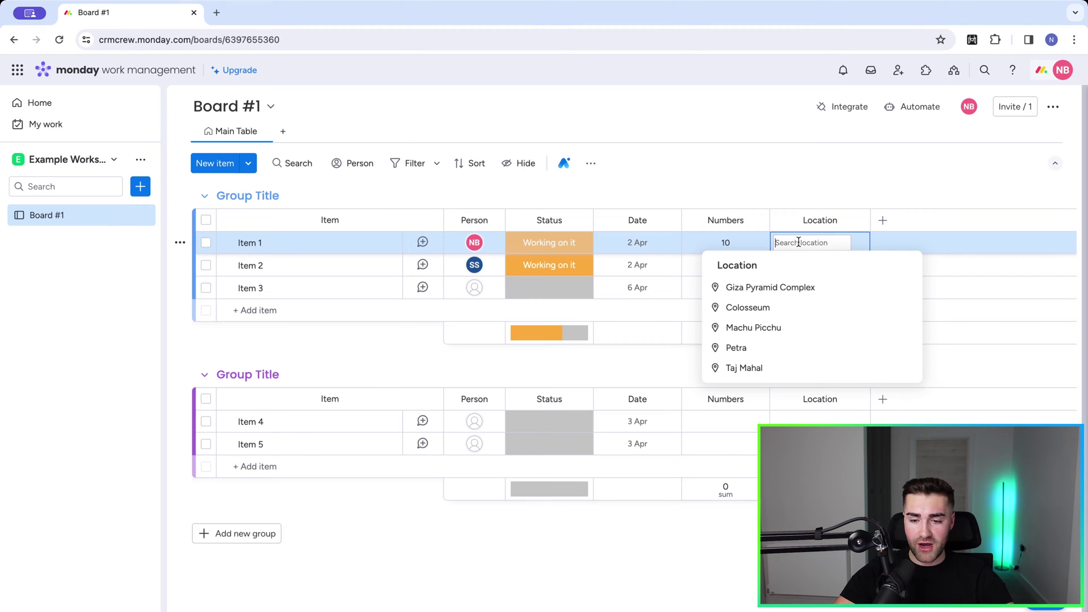
# - Set Items 1–3 locations to London, UK; Manchester, UK; and Brighton, Brighton and Hove, UK
pyautogui.write('Bera')
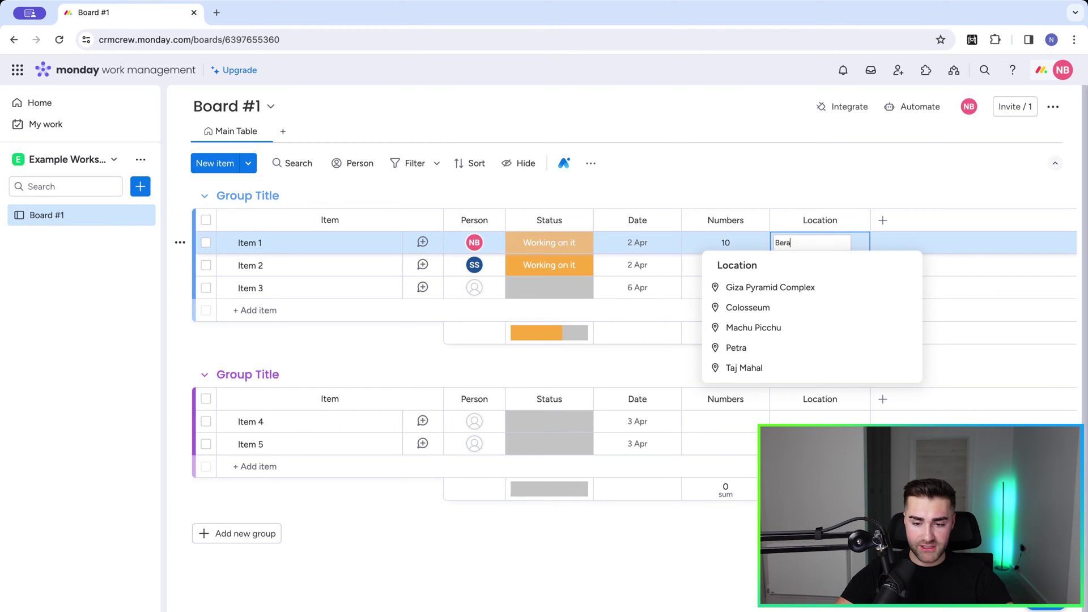
pyautogui.press('BackSpace')
pyautogui.press('BackSpace')
pyautogui.write('London')
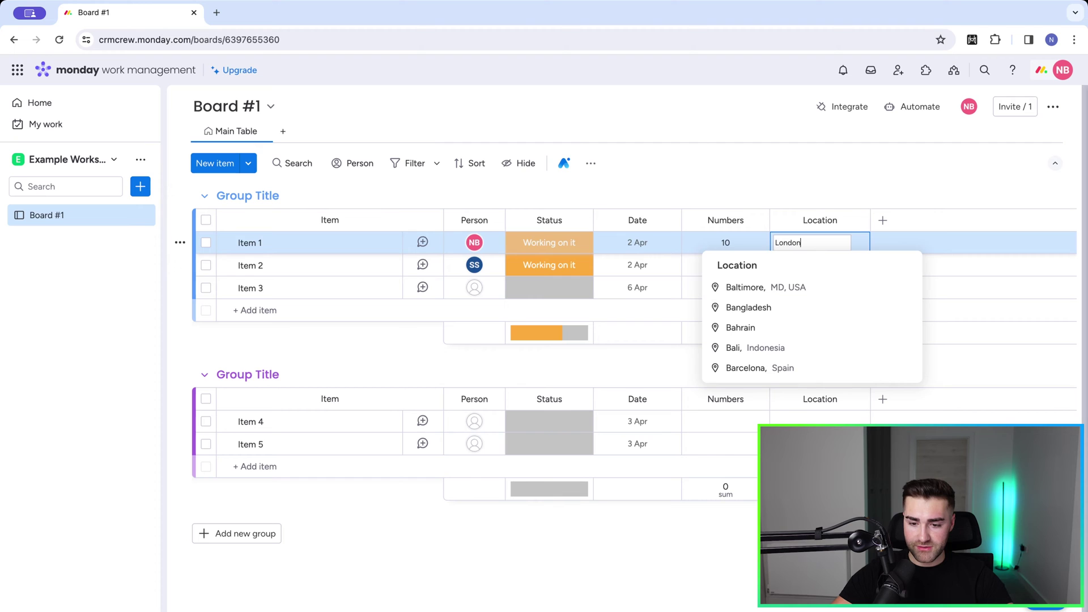
pyautogui.click(777, 286)
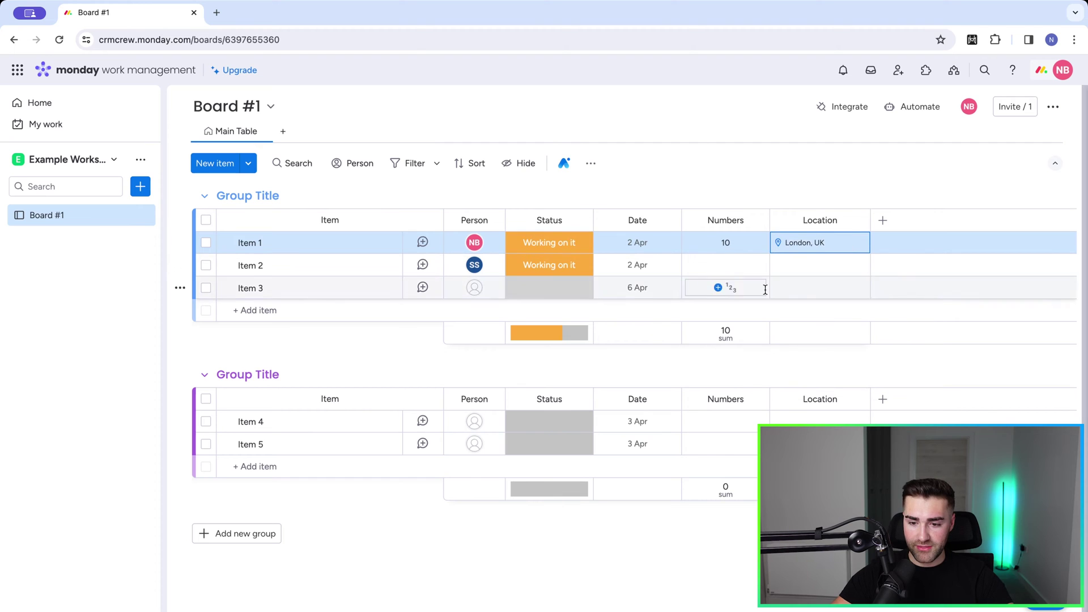
pyautogui.click(798, 263)
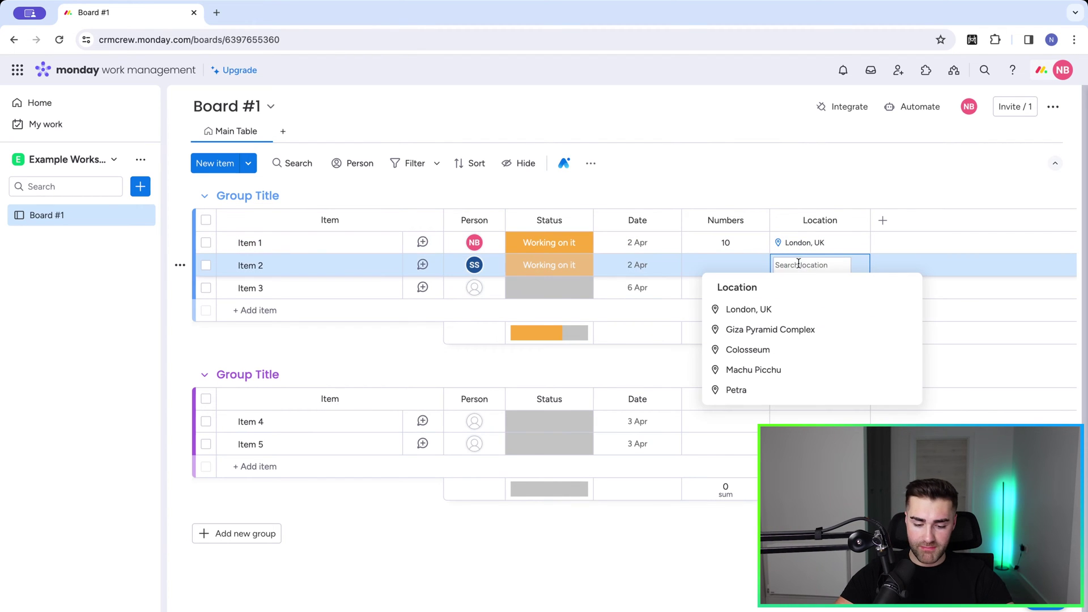
pyautogui.write('Manc')
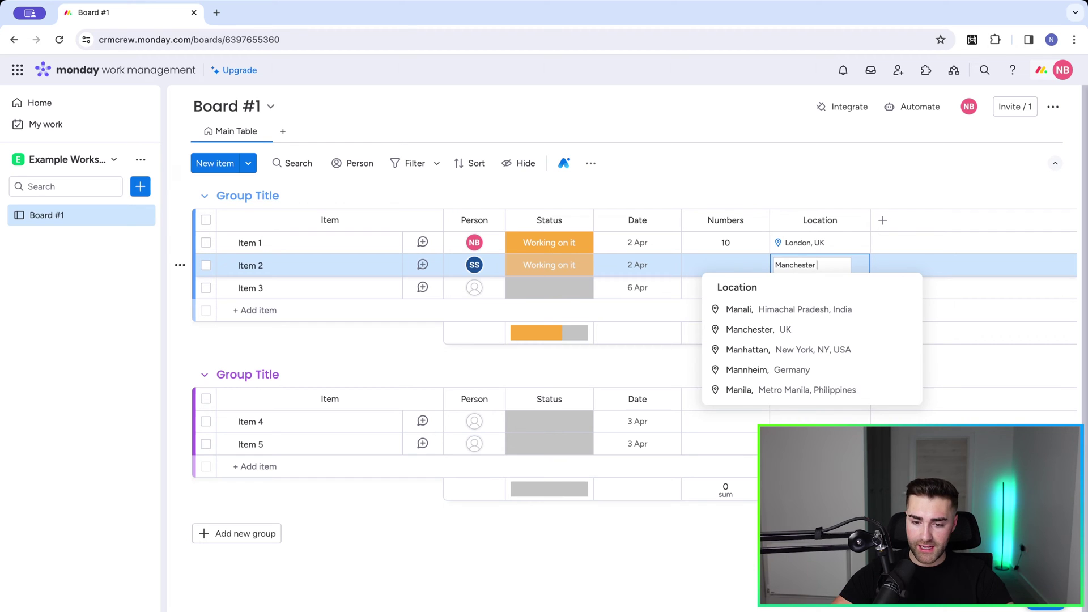
pyautogui.write('hester')
pyautogui.click(777, 309)
pyautogui.click(816, 287)
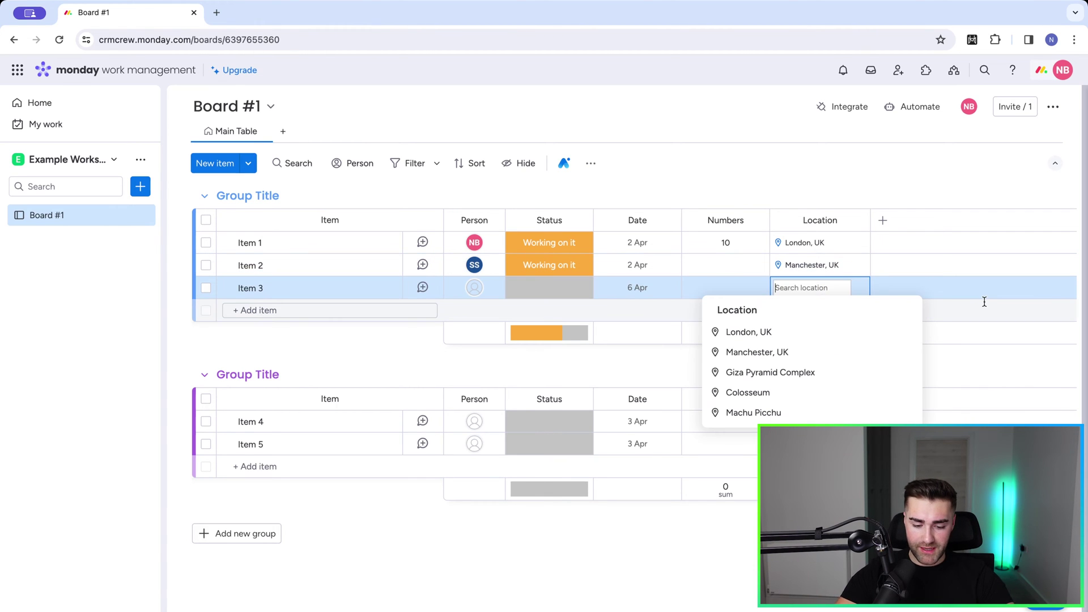
pyautogui.write('Brighton')
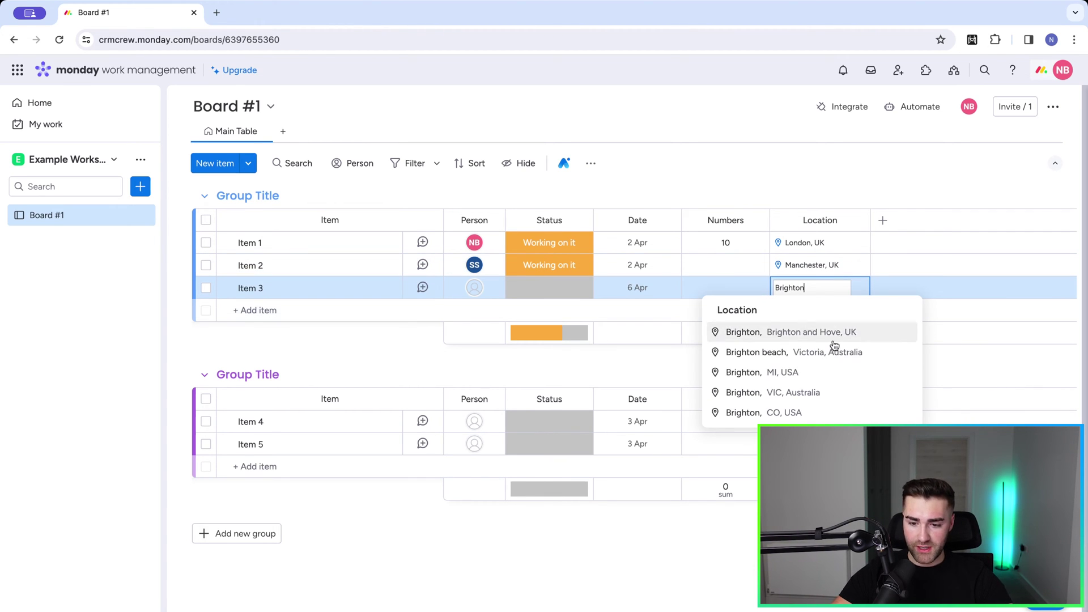
pyautogui.click(832, 333)
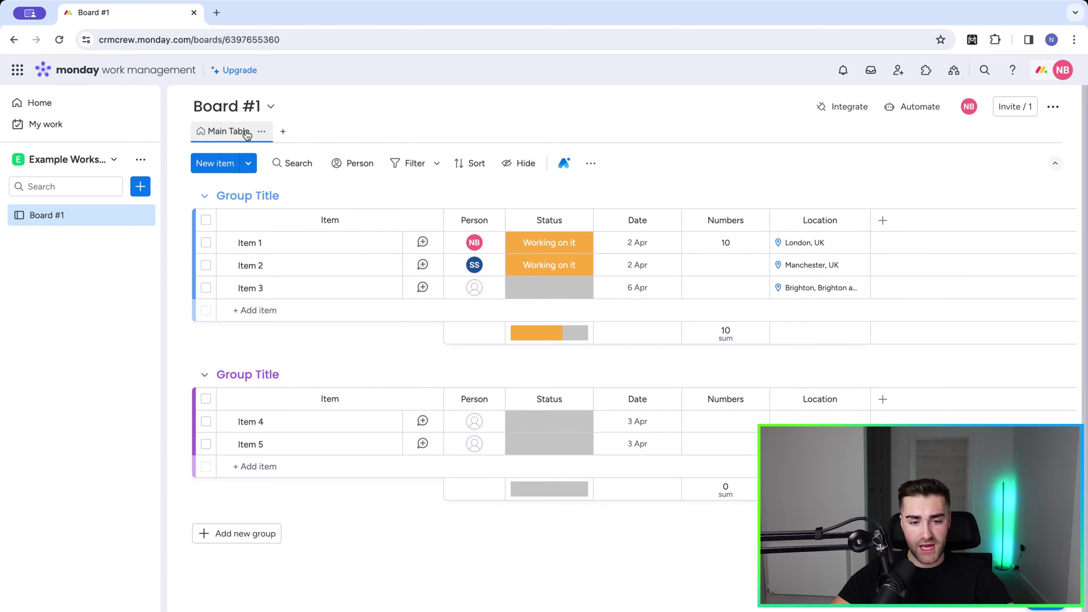
# - Add a Map view to Board #1 by searching 'map' in the views catalogue
pyautogui.click(282, 135)
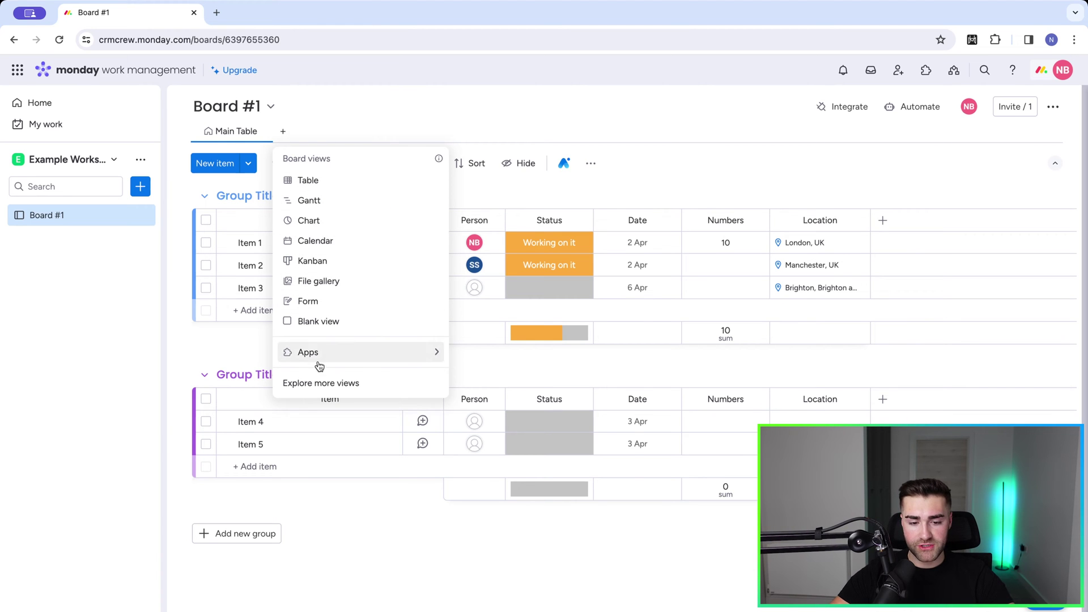
pyautogui.click(319, 383)
pyautogui.scroll(-2, 629, 393)
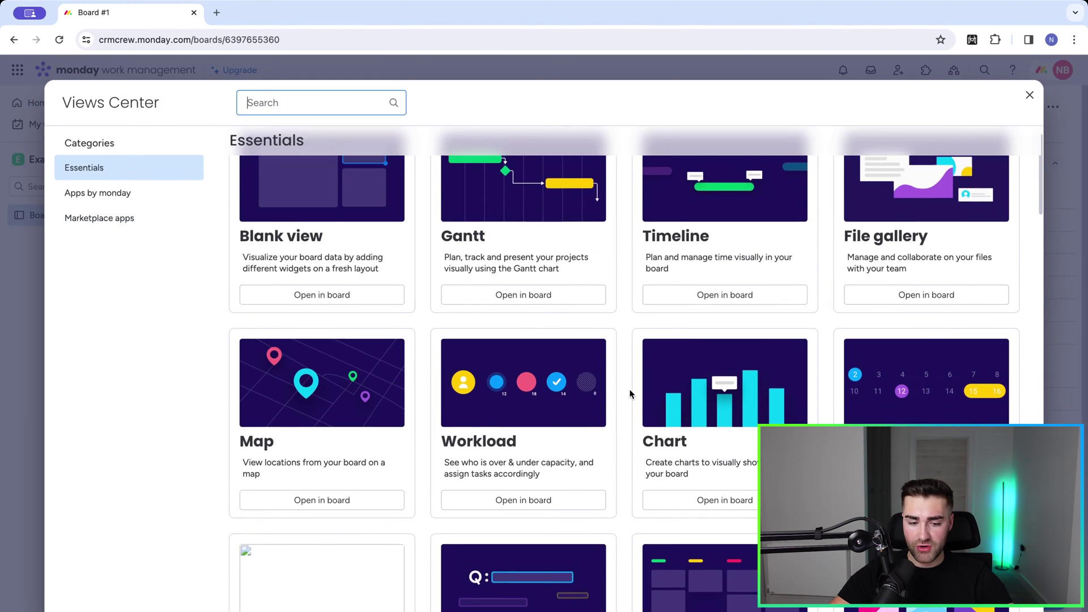
pyautogui.click(278, 103)
pyautogui.write('map')
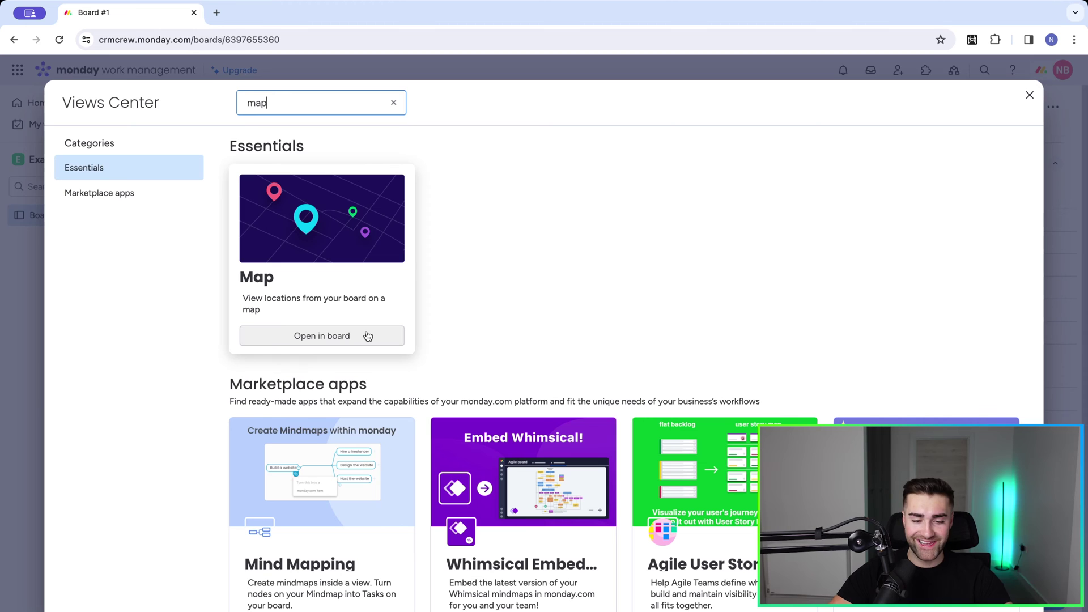
pyautogui.click(324, 336)
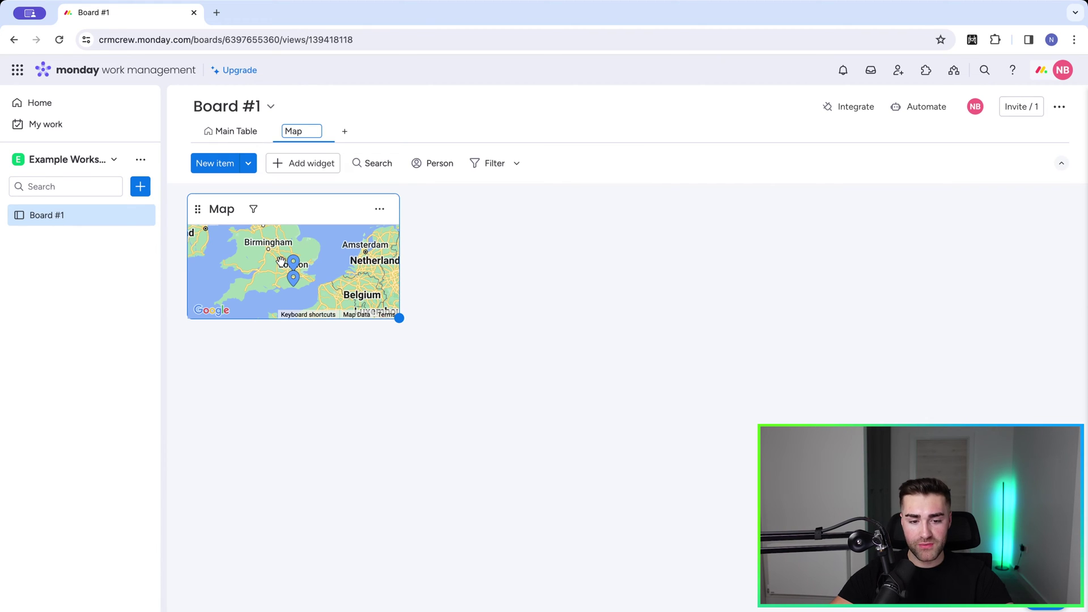
# - Expand the map widget to fill the whole view and centre it on England
pyautogui.click(379, 210)
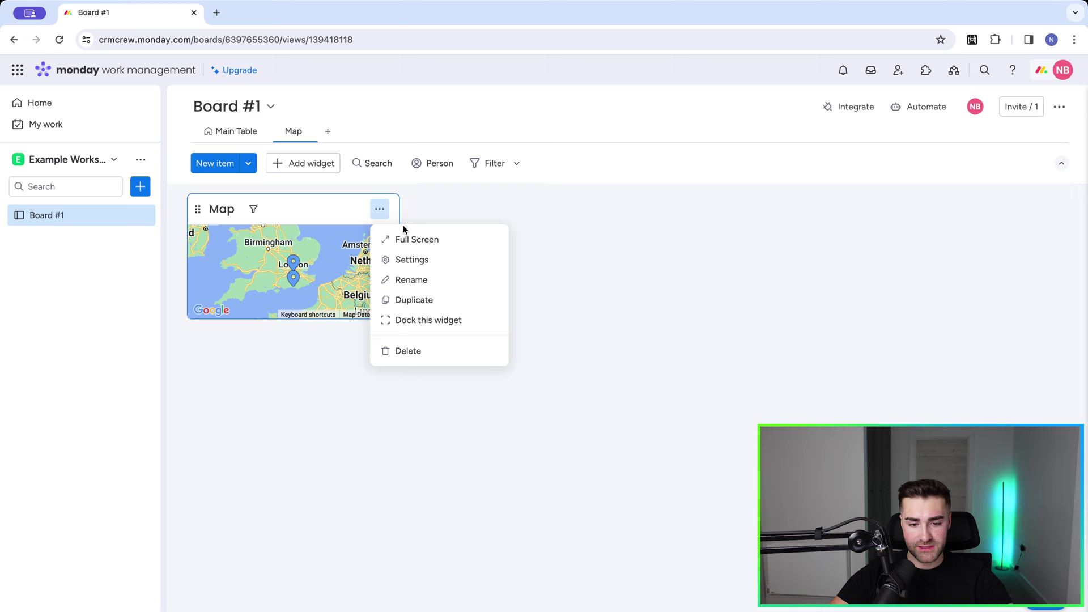
pyautogui.click(424, 320)
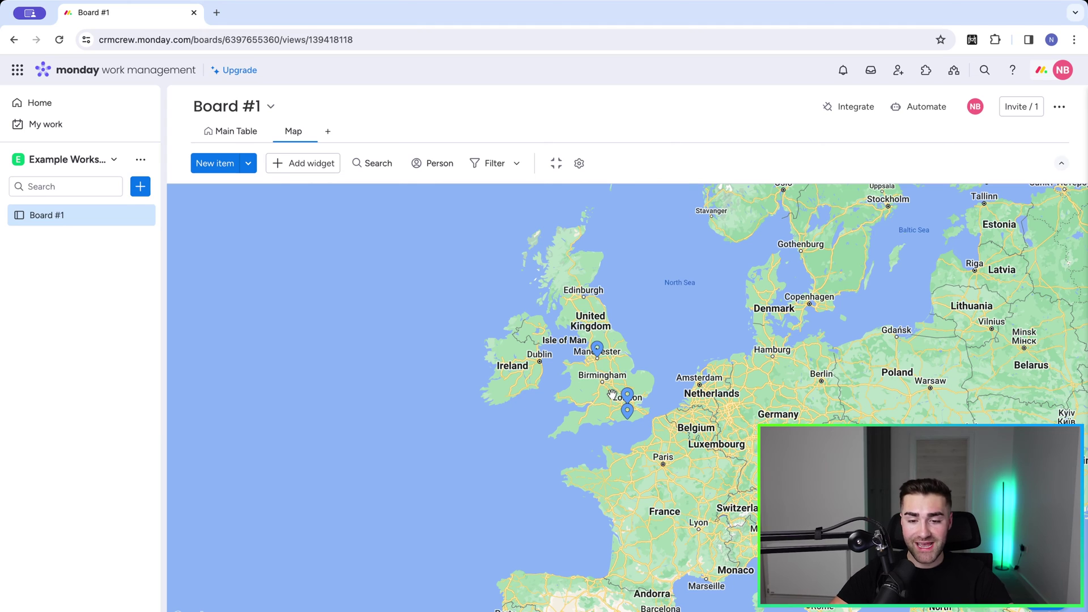
pyautogui.scroll(2, 597, 363)
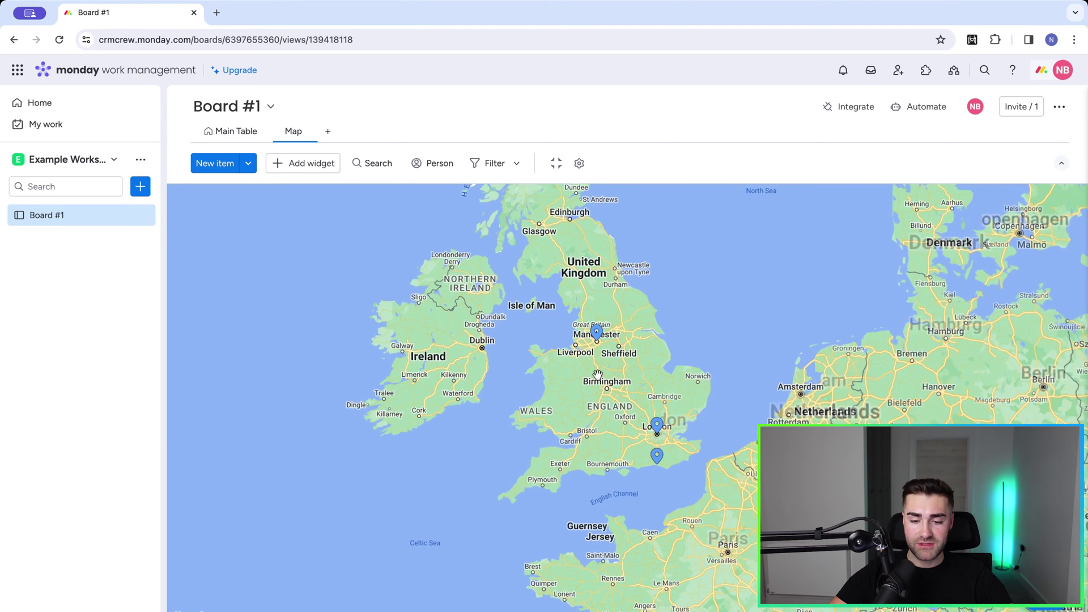
pyautogui.moveTo(677, 412); pyautogui.dragTo(660, 381)
pyautogui.scroll(2, 607, 330)
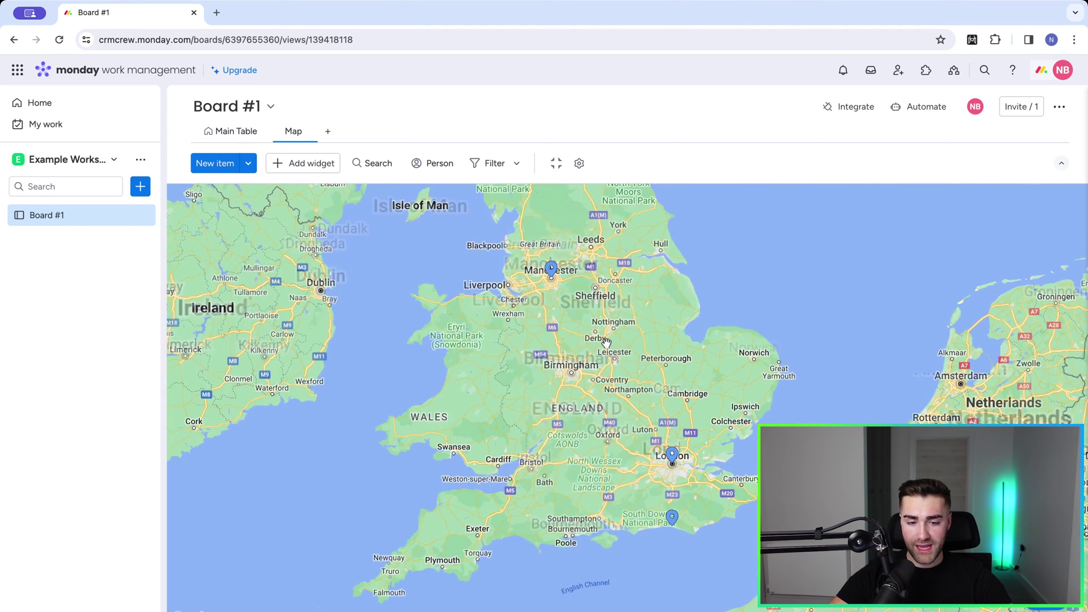
# - Switch to Main Table and back to the Map view, then adjust the map zoom
pyautogui.click(237, 132)
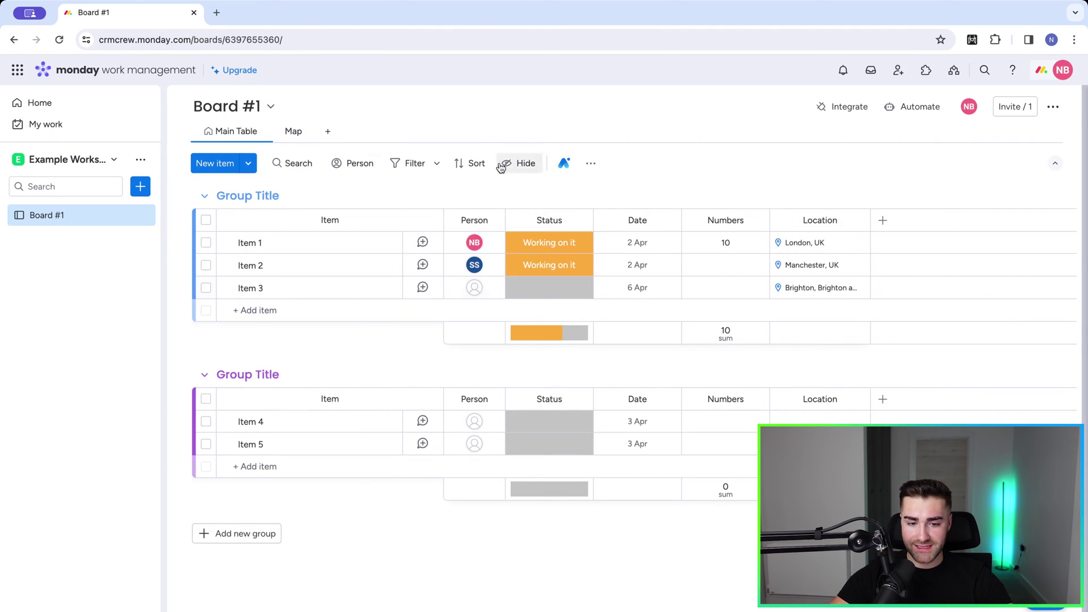
pyautogui.click(289, 132)
pyautogui.scroll(2, 618, 300)
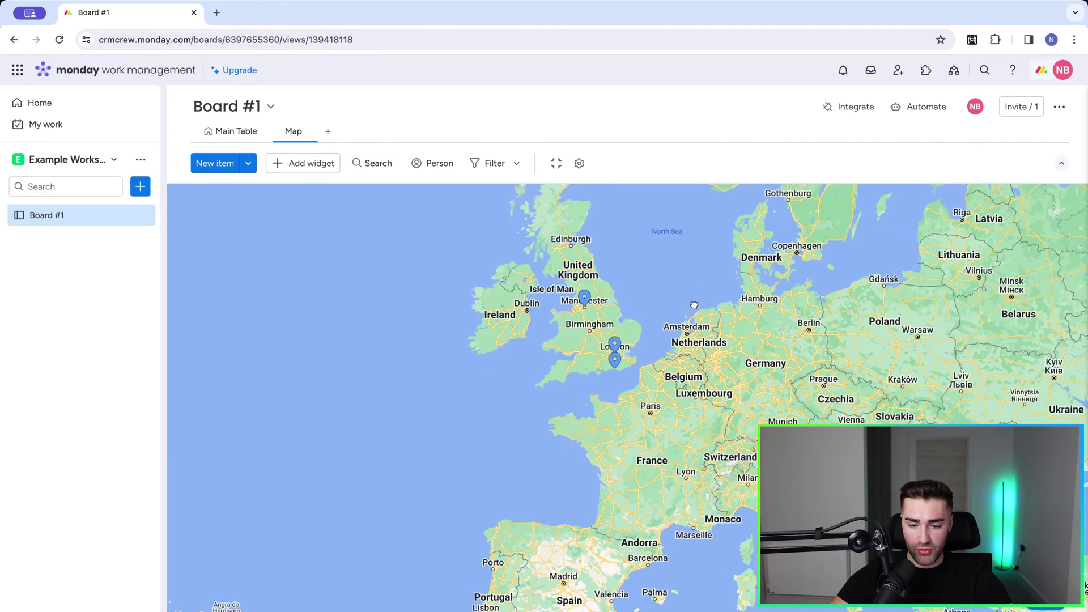
pyautogui.scroll(2, 617, 297)
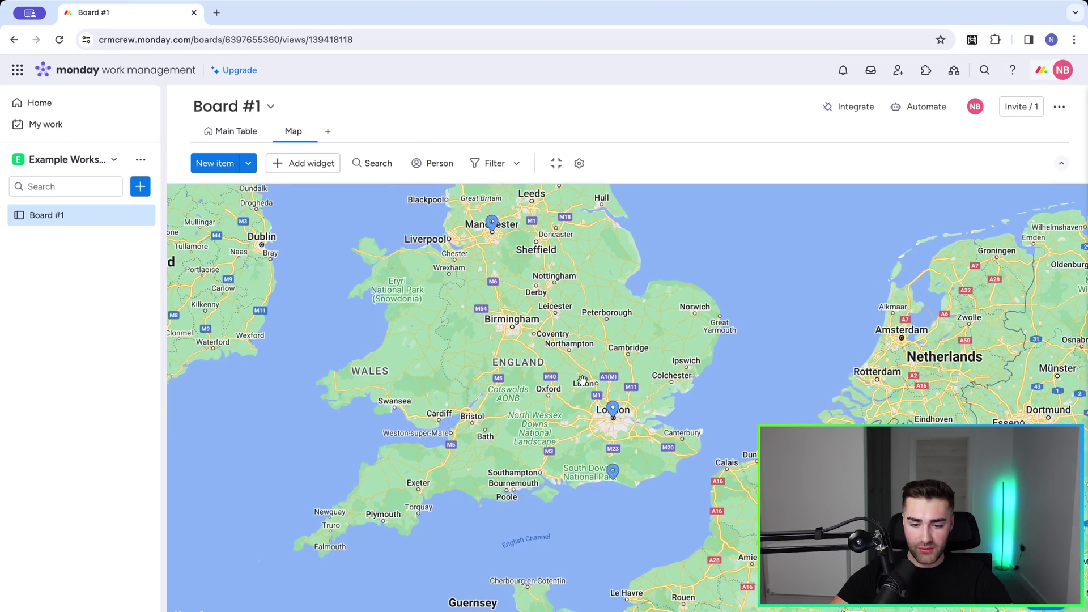
pyautogui.scroll(2, 652, 488)
pyautogui.scroll(-3, 652, 487)
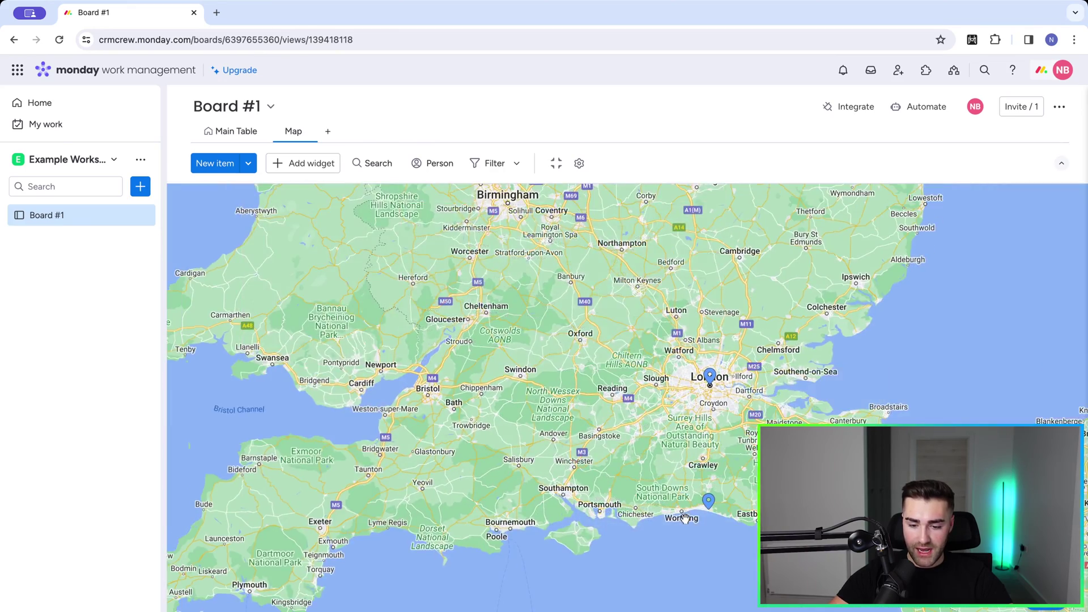
pyautogui.scroll(2, 685, 519)
pyautogui.scroll(2, 685, 518)
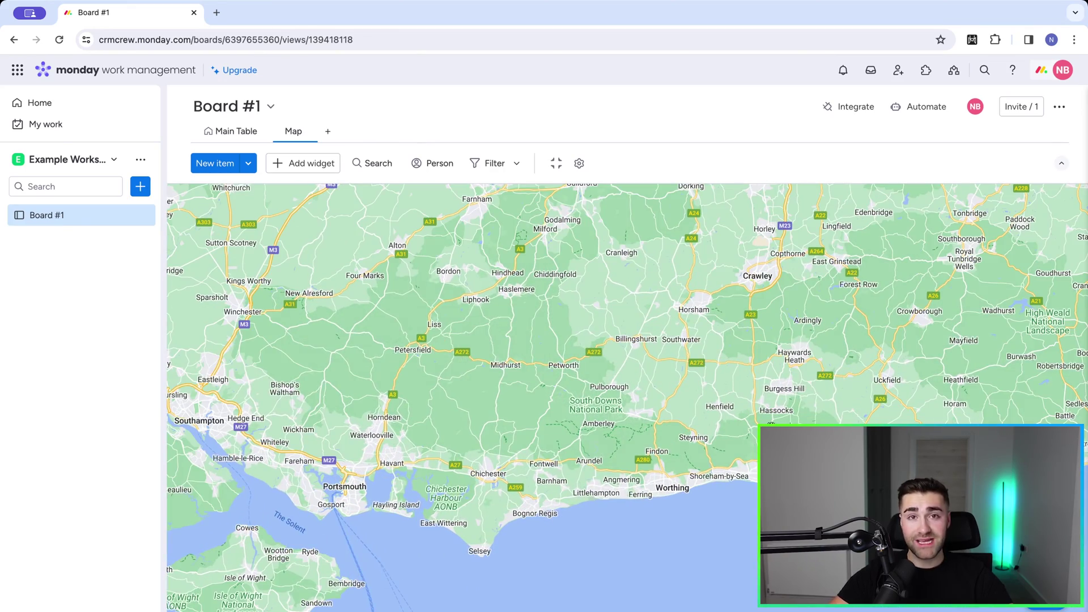
pyautogui.scroll(-4, 771, 422)
# - Pan and zoom the map to inspect the Manchester, London and Brighton pins
pyautogui.moveTo(543, 337); pyautogui.dragTo(586, 543)
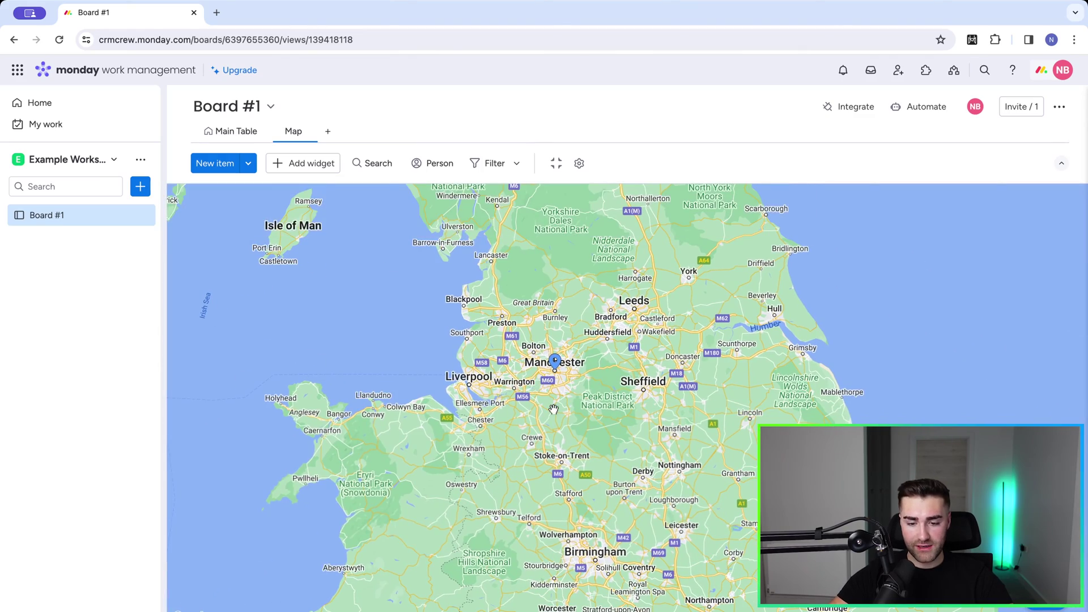
pyautogui.scroll(-2, 553, 408)
pyautogui.scroll(-1, 553, 409)
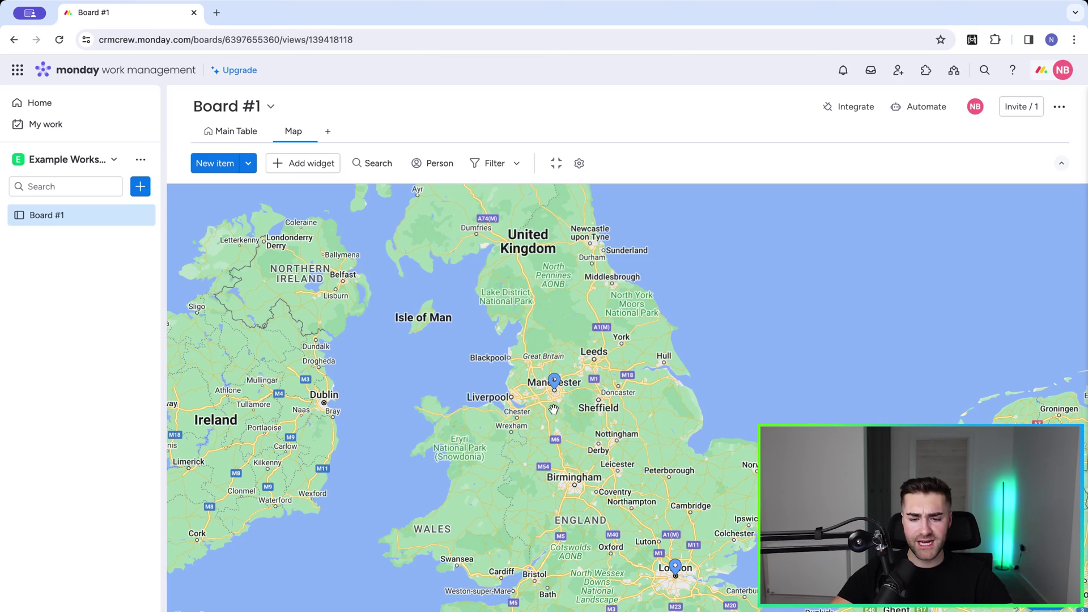
pyautogui.moveTo(553, 408); pyautogui.dragTo(481, 225)
pyautogui.scroll(3, 624, 320)
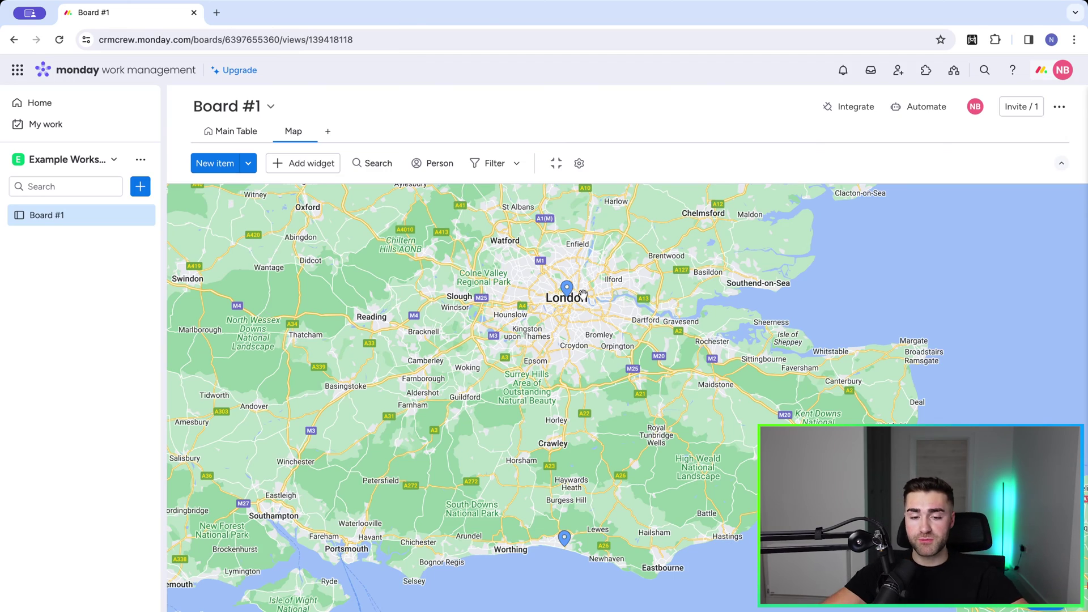
pyautogui.scroll(-3, 583, 294)
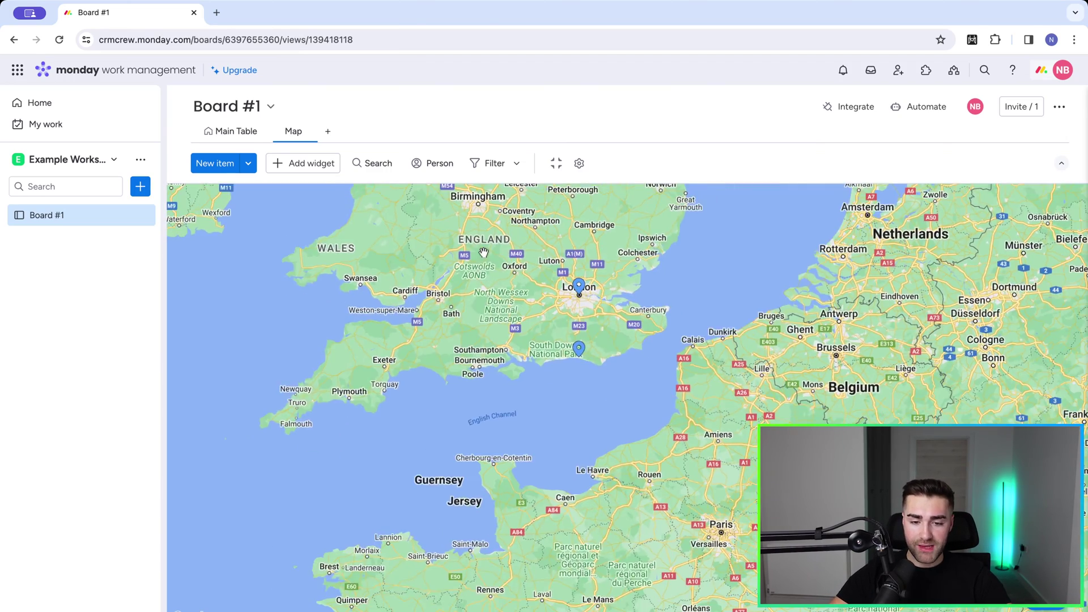
pyautogui.moveTo(483, 253); pyautogui.dragTo(479, 421)
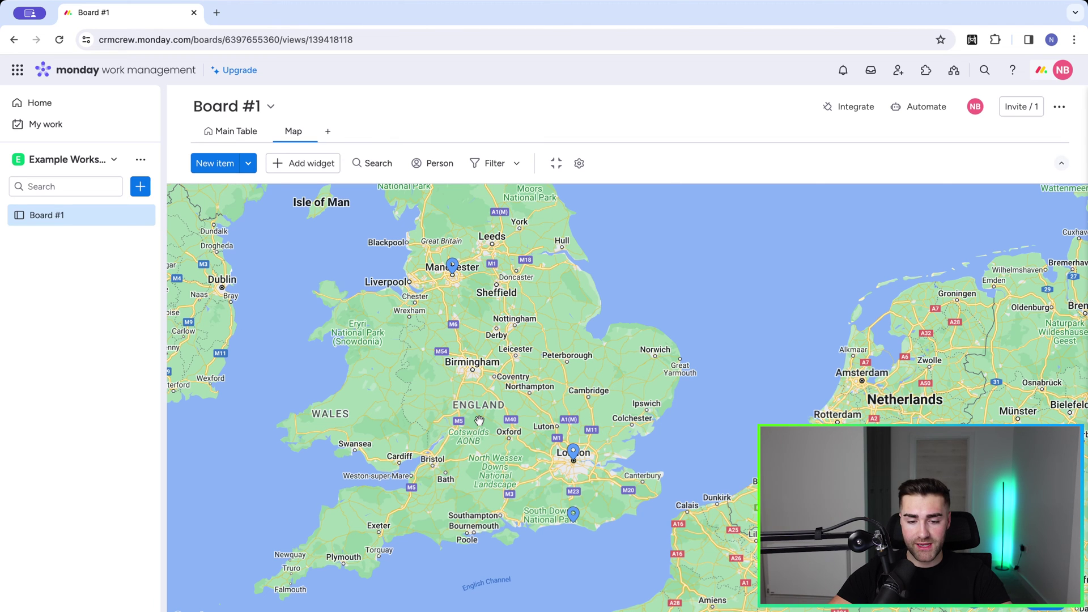
pyautogui.scroll(-2, 512, 520)
pyautogui.moveTo(525, 457); pyautogui.dragTo(511, 346)
pyautogui.scroll(1, 487, 348)
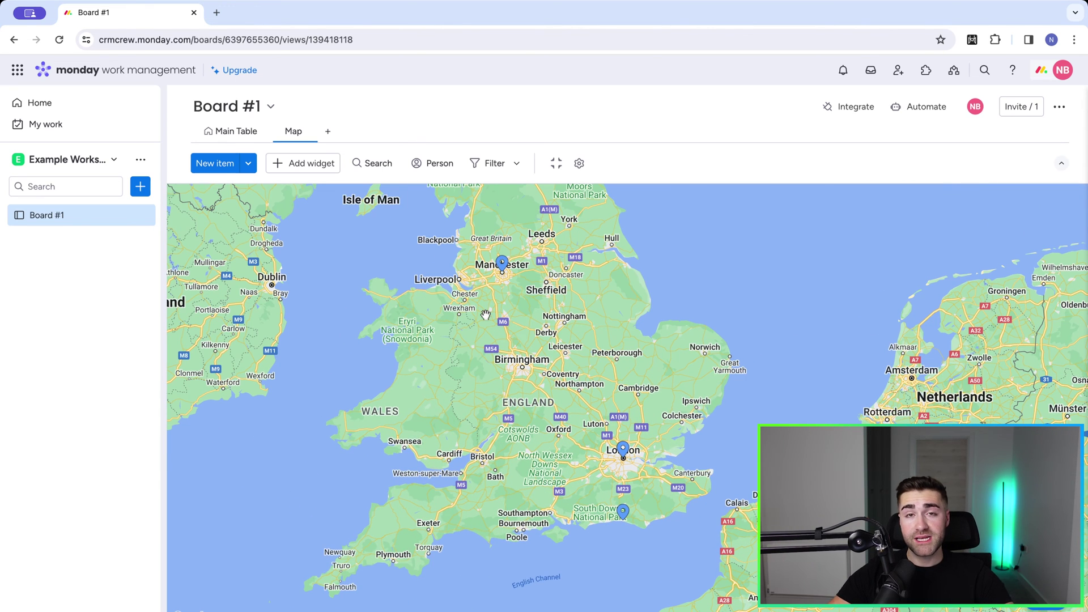
# - In map settings, try a default zoom of 22, clear it, and collapse the board header
pyautogui.click(578, 164)
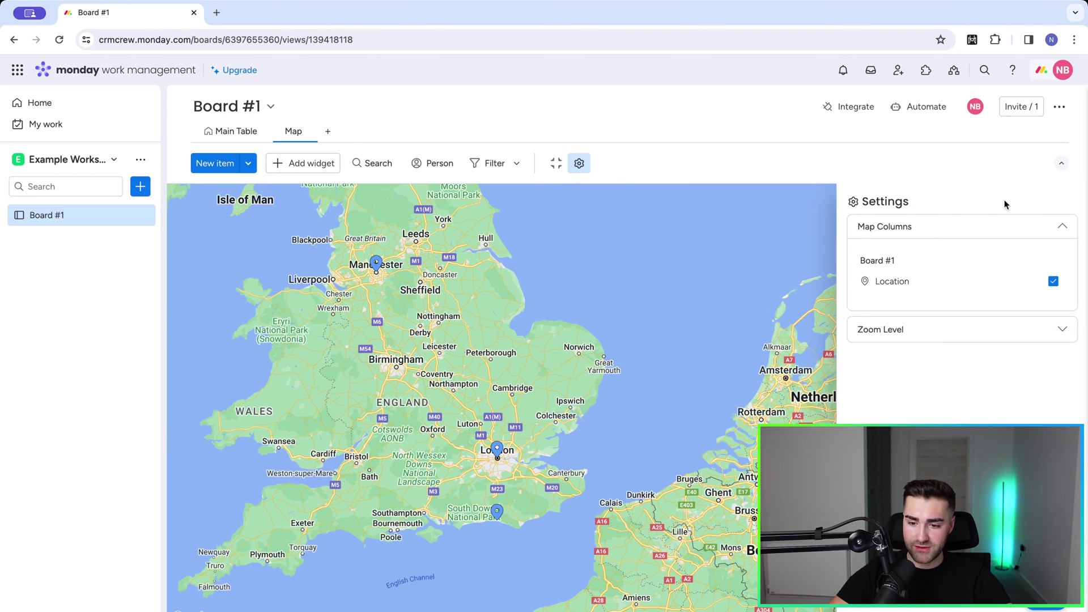
pyautogui.click(897, 329)
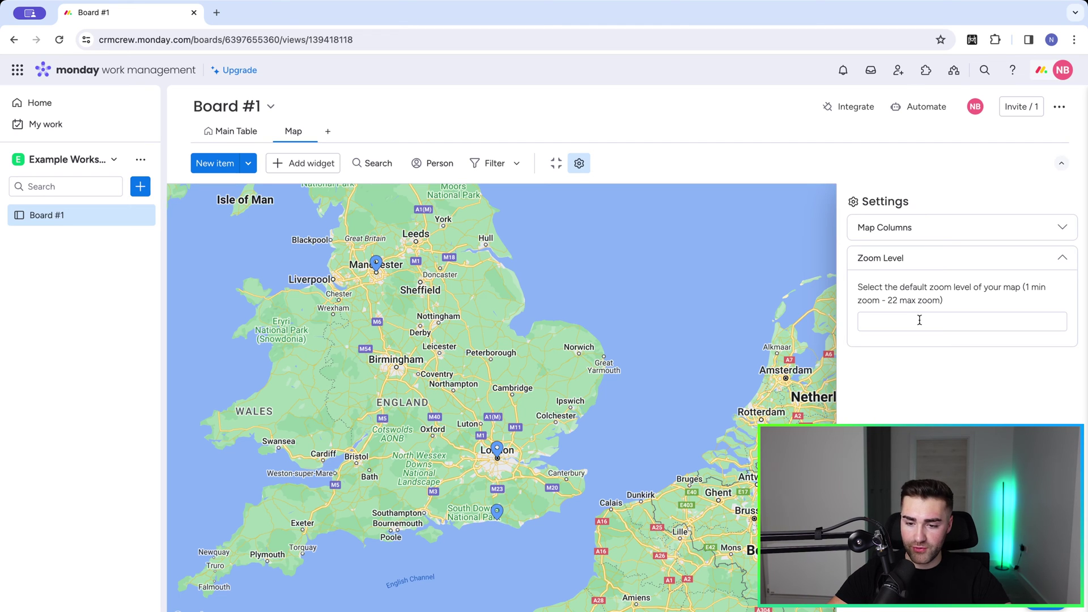
pyautogui.click(919, 320)
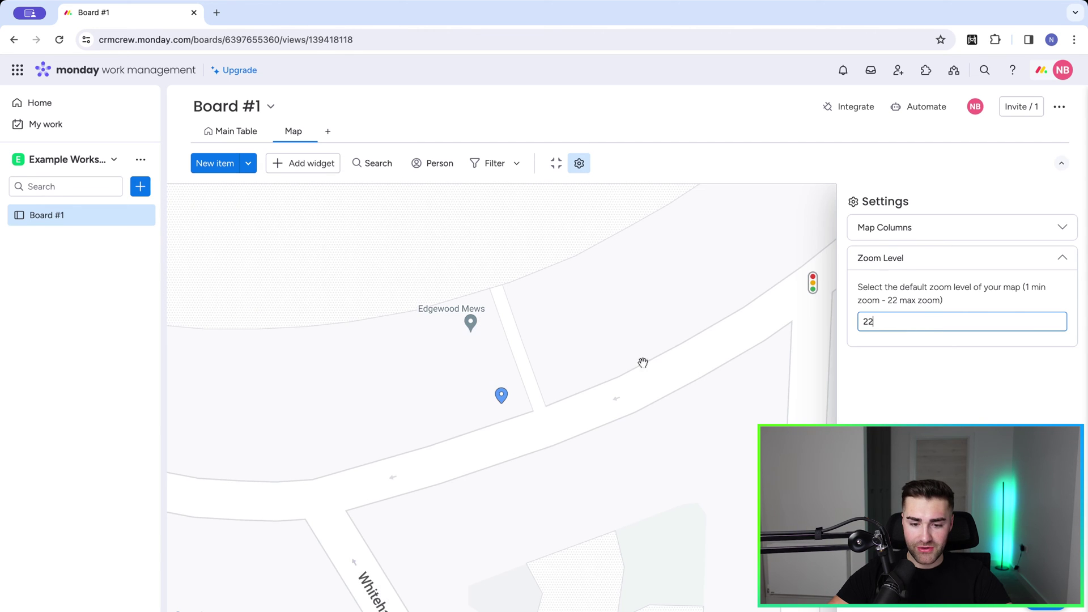
pyautogui.scroll(-5, 499, 385)
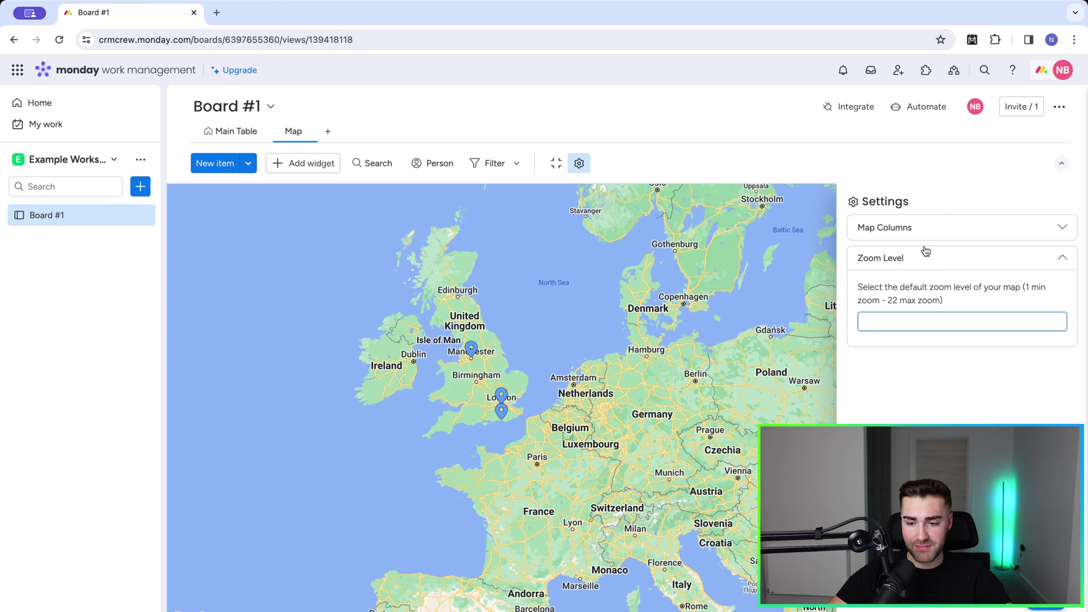
pyautogui.click(923, 255)
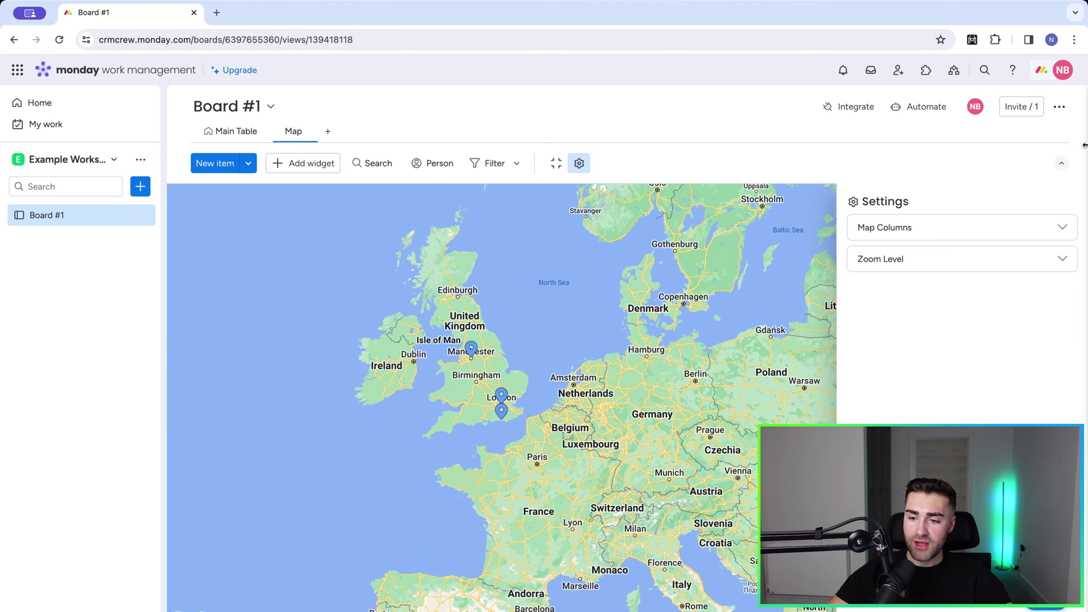
pyautogui.click(1061, 163)
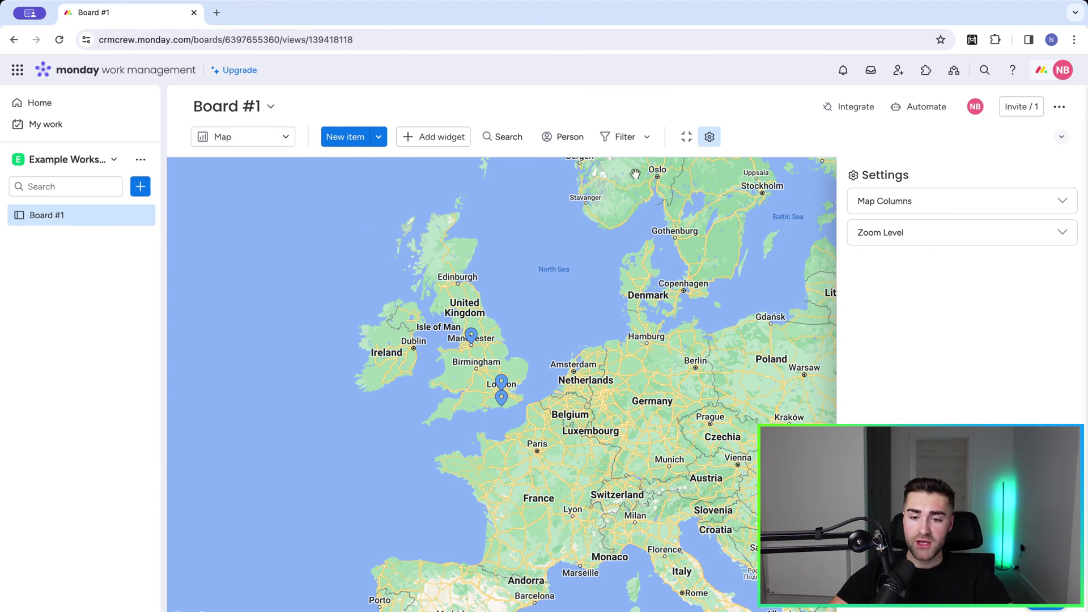
# - Filter the map to the second Group Title group, then clear the filter and close settings
pyautogui.click(644, 138)
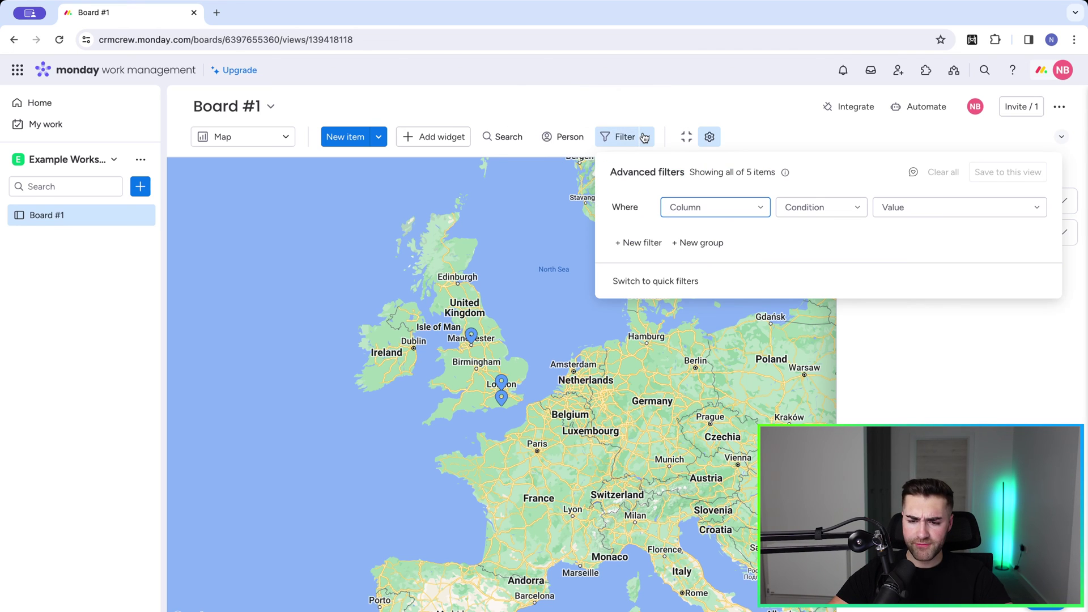
pyautogui.click(667, 209)
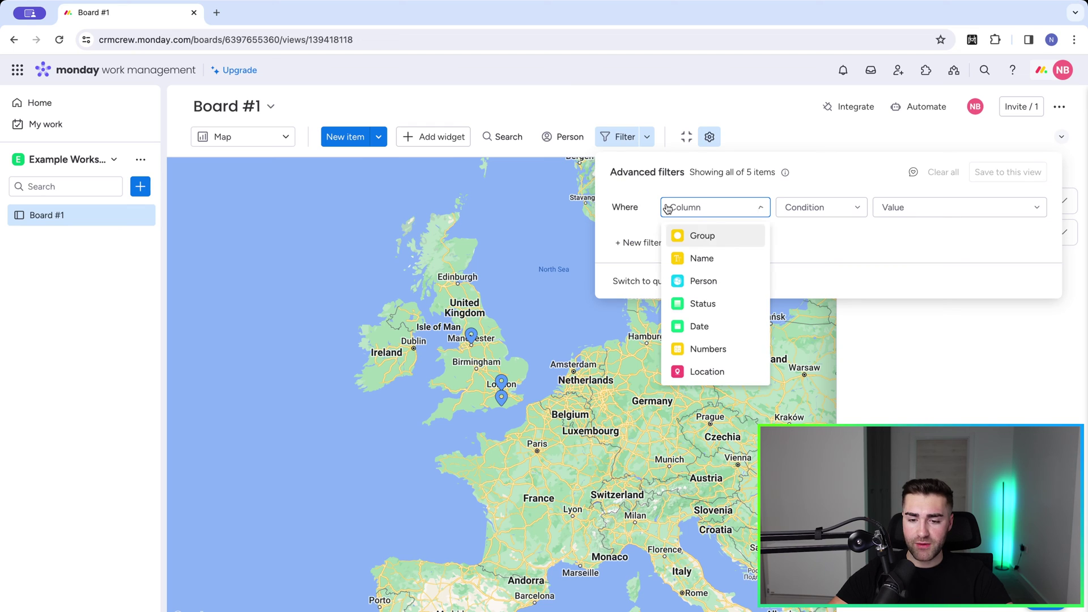
pyautogui.click(701, 235)
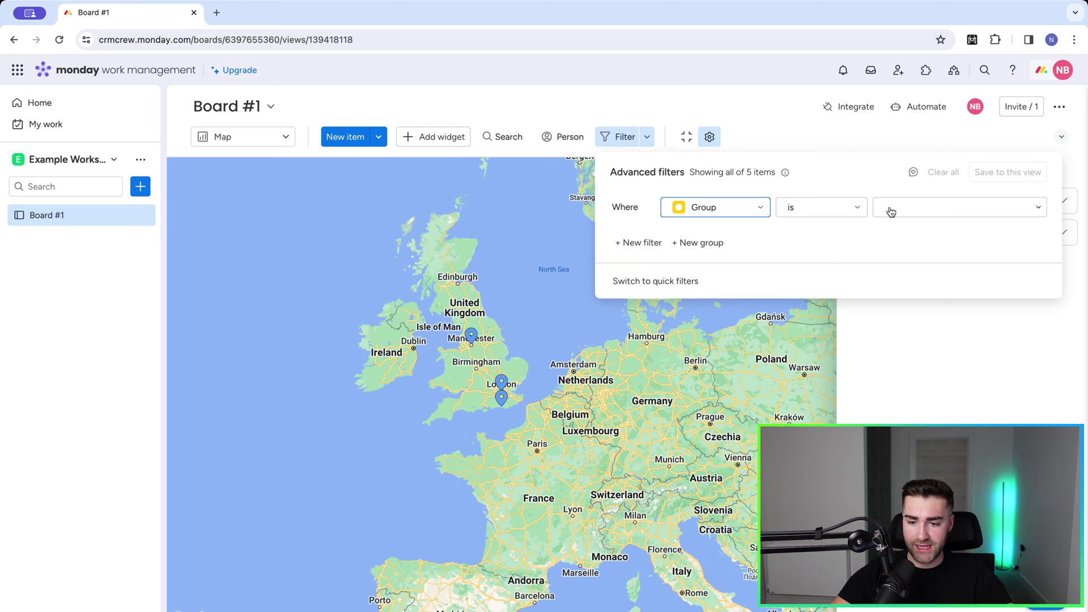
pyautogui.click(892, 211)
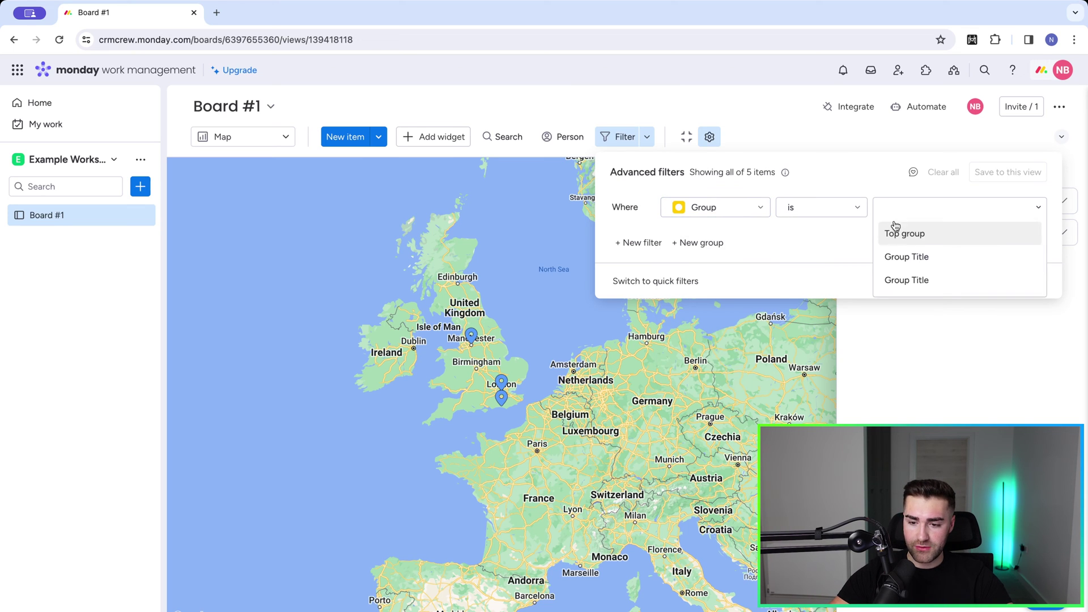
pyautogui.click(902, 282)
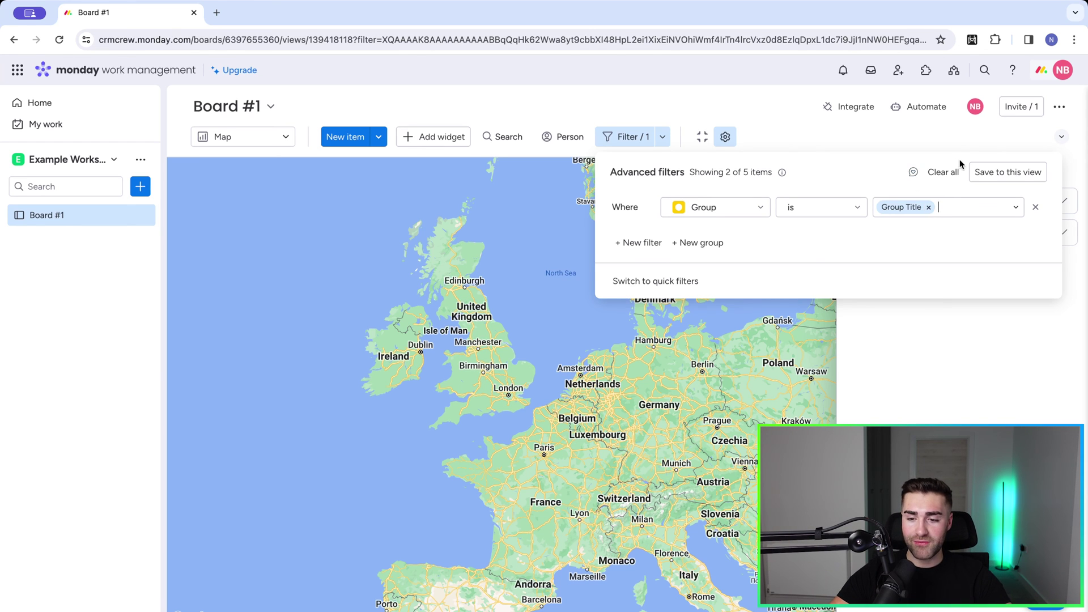
pyautogui.click(941, 172)
pyautogui.click(360, 321)
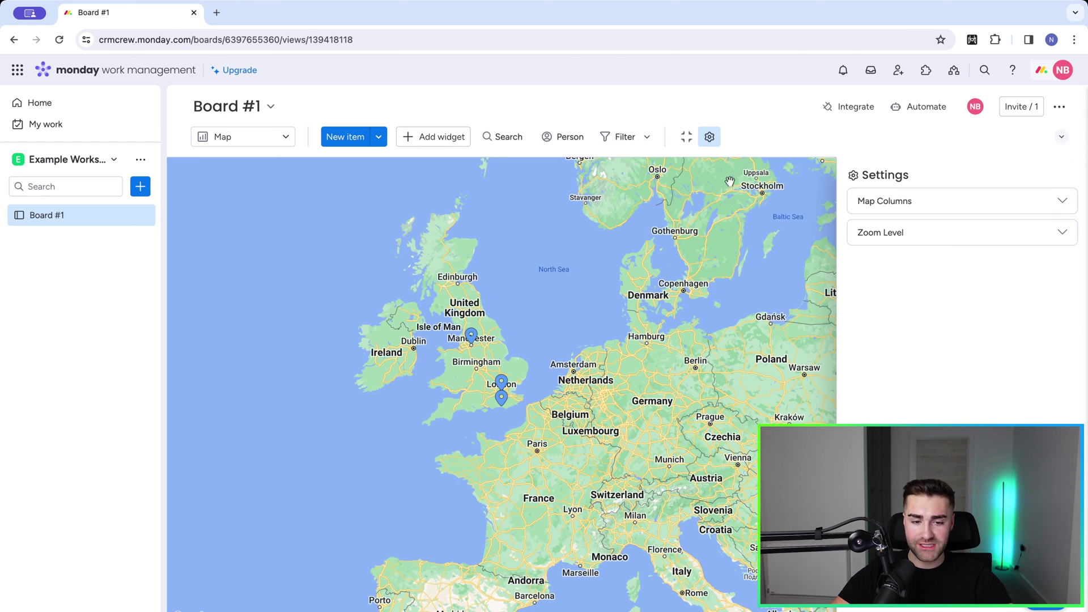
pyautogui.click(710, 136)
pyautogui.scroll(2, 616, 348)
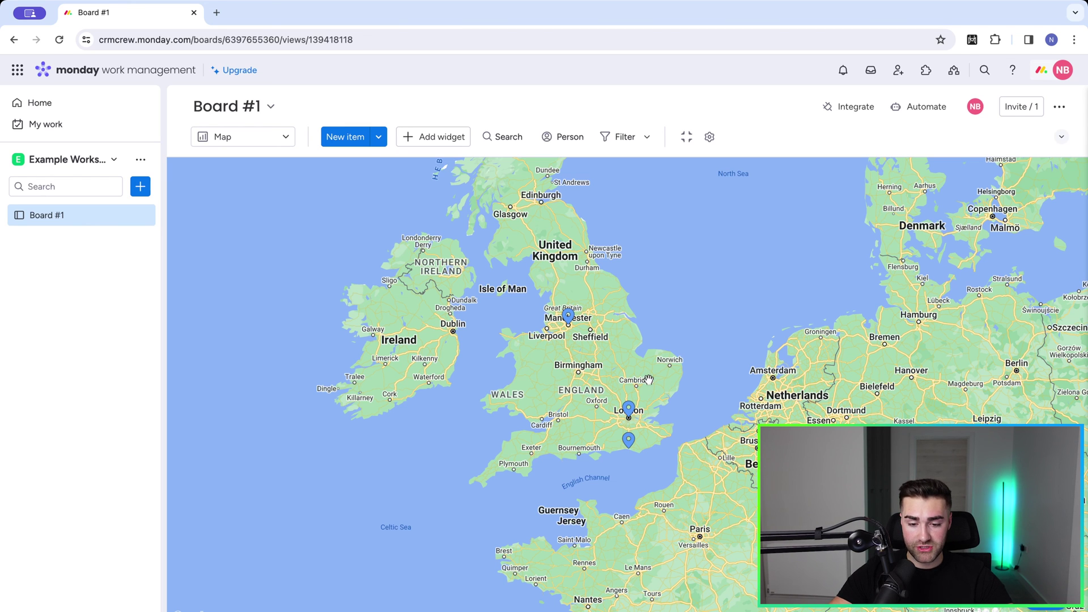
pyautogui.scroll(4, 651, 325)
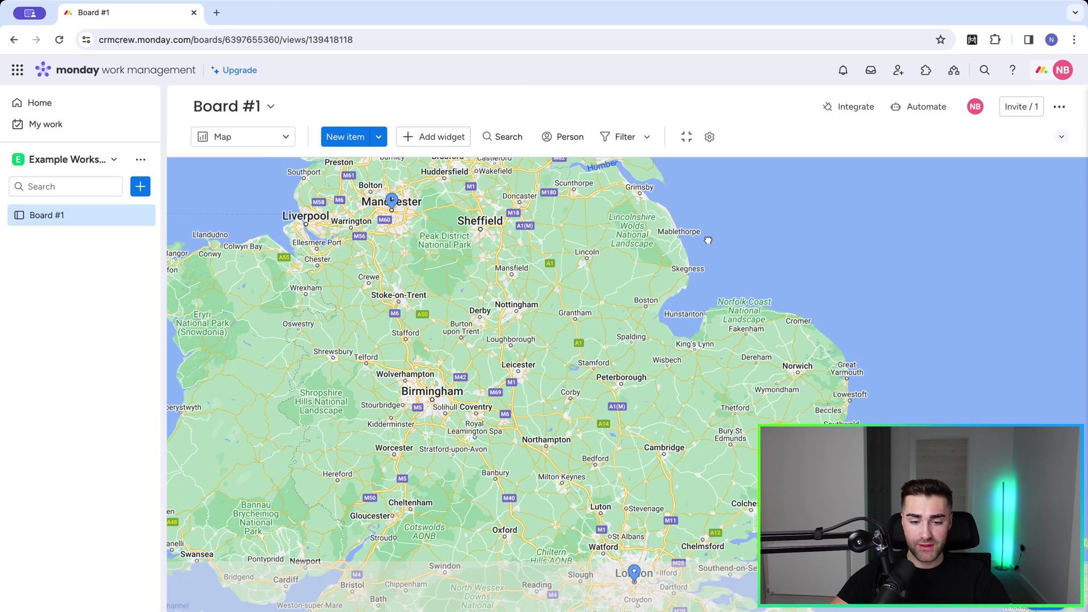
pyautogui.scroll(-2, 708, 238)
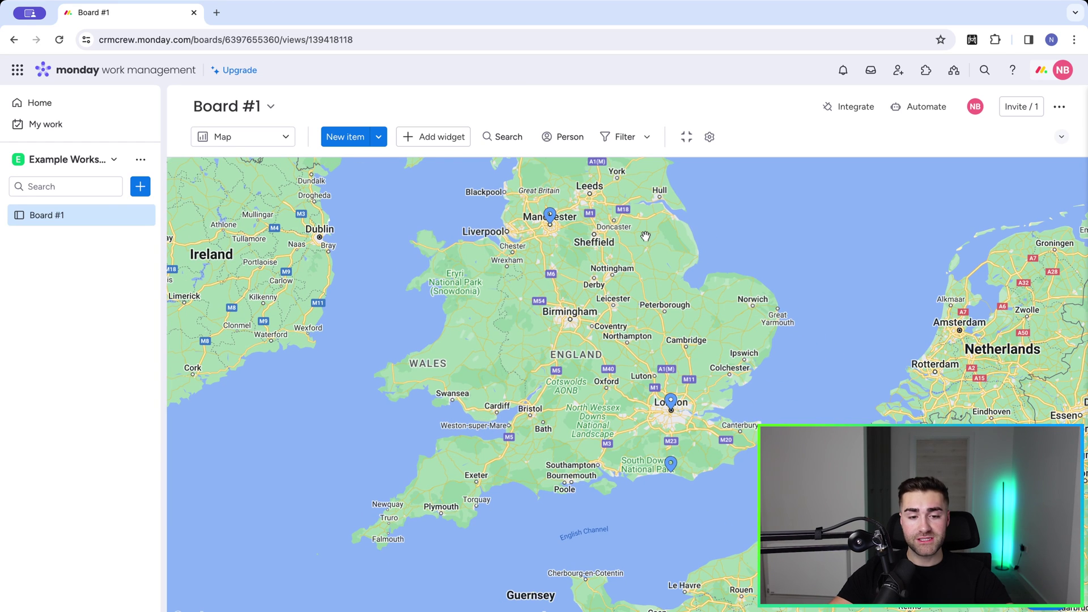
# - Switch Board #1 from the Map view back to its Main Table
pyautogui.click(235, 138)
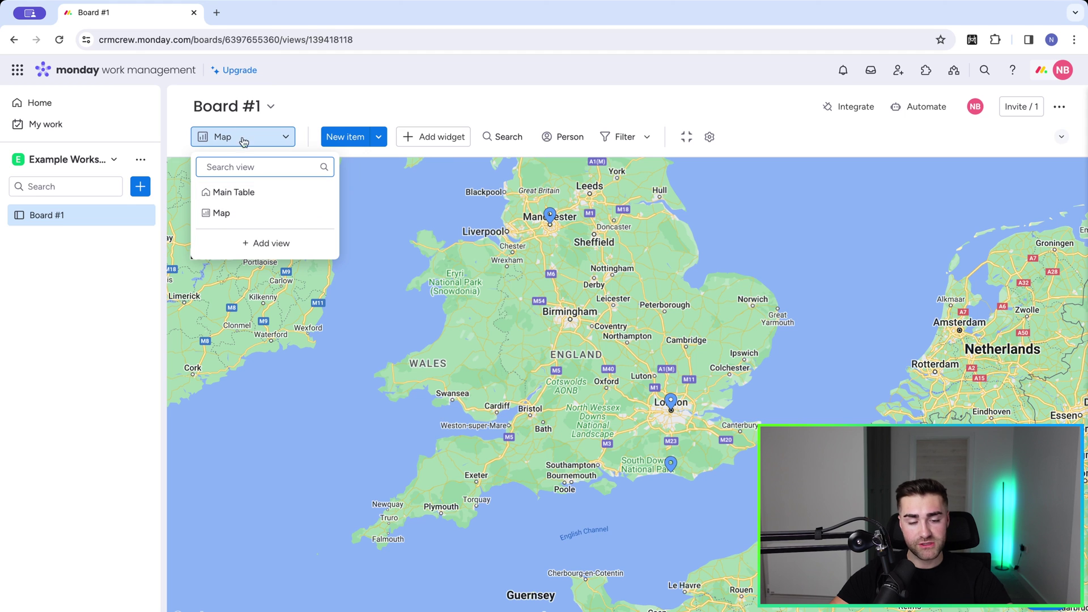
pyautogui.click(227, 196)
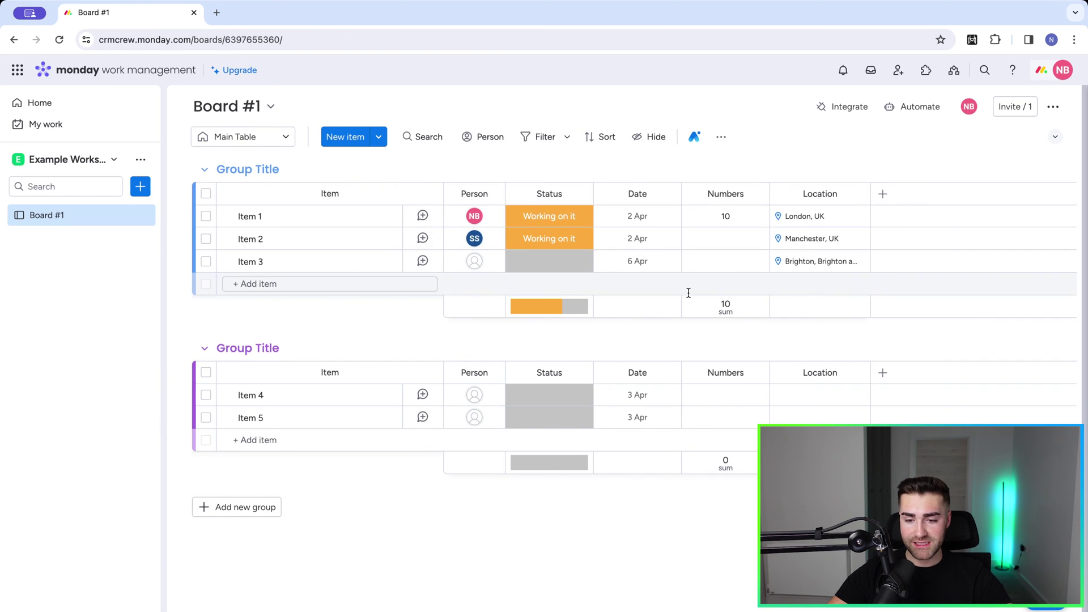